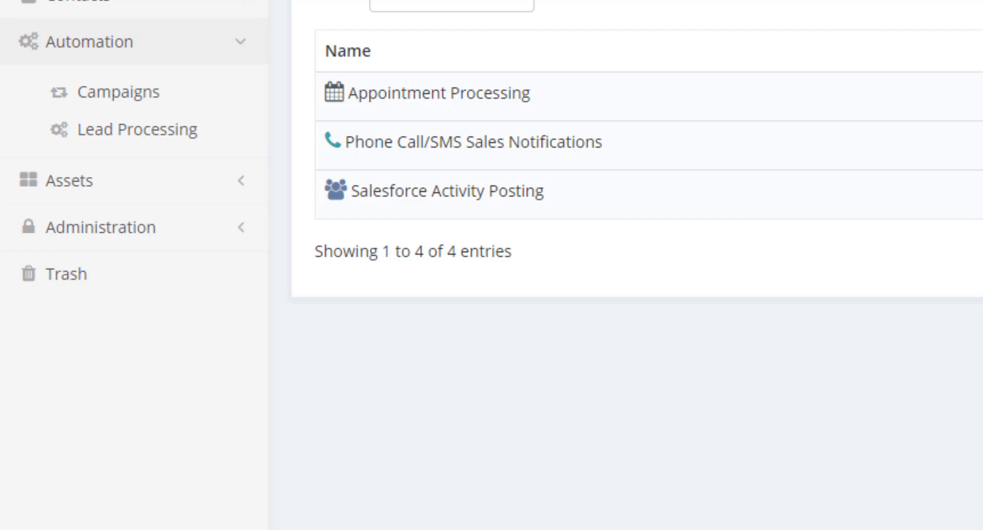
pyautogui.moveTo(351, 193); pyautogui.dragTo(552, 200)
pyautogui.click(861, 389)
pyautogui.moveTo(428, 189); pyautogui.dragTo(352, 194)
pyautogui.click(401, 242)
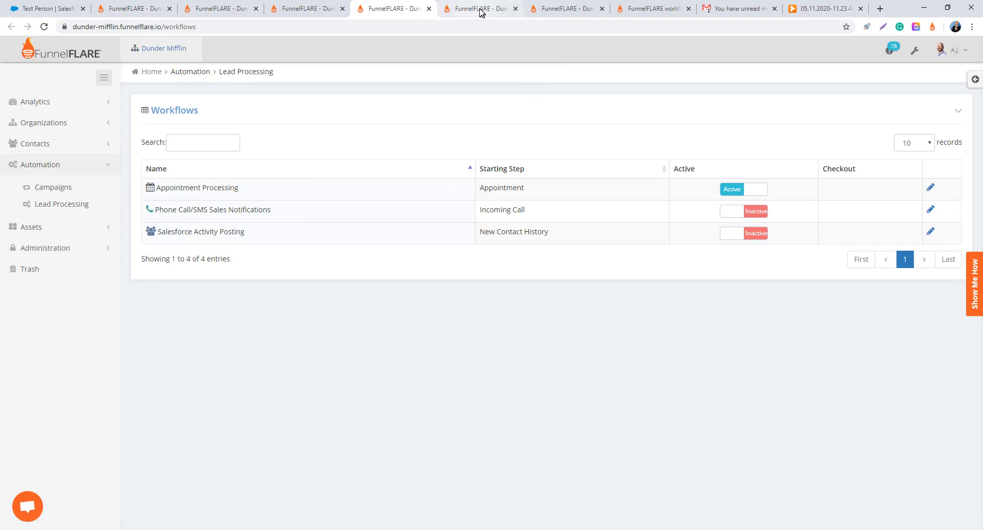
# Bring up the Salesforce Activity Posting workflow and look over its branches and the available Salesforce actions
pyautogui.click(564, 9)
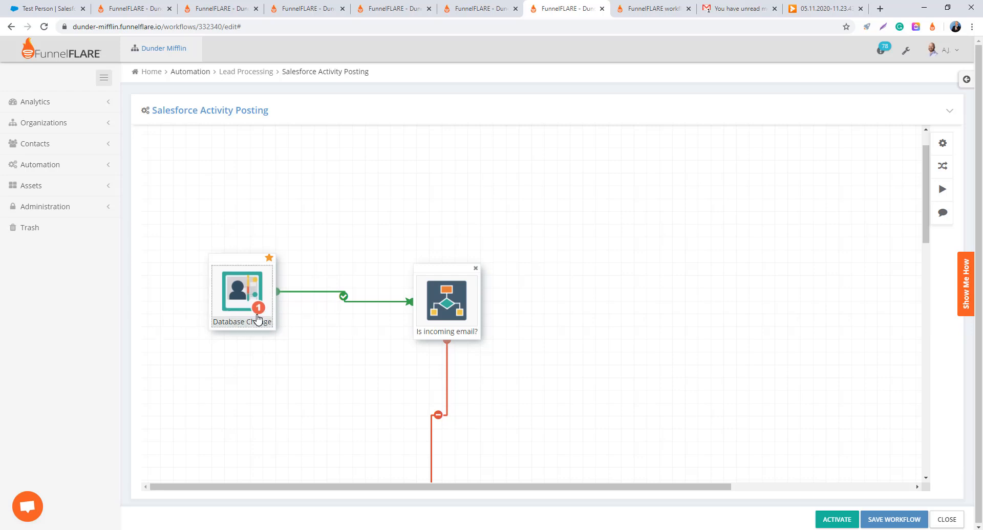
pyautogui.scroll(-7, 536, 358)
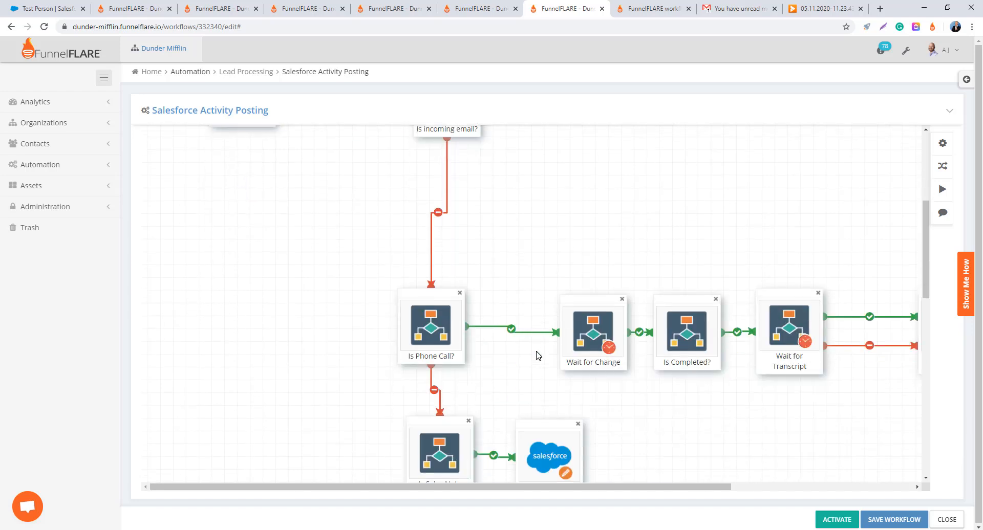
pyautogui.scroll(-5, 535, 365)
pyautogui.scroll(12, 533, 366)
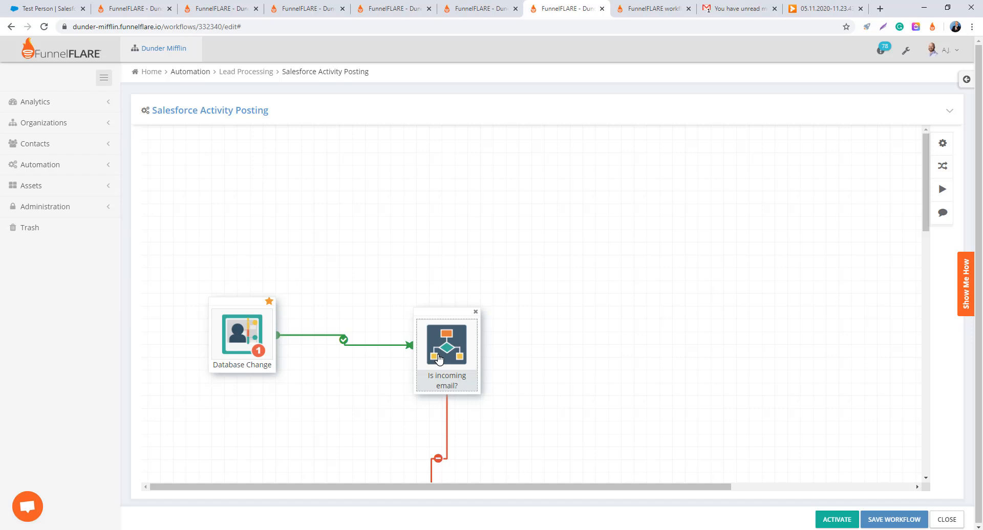
pyautogui.click(943, 189)
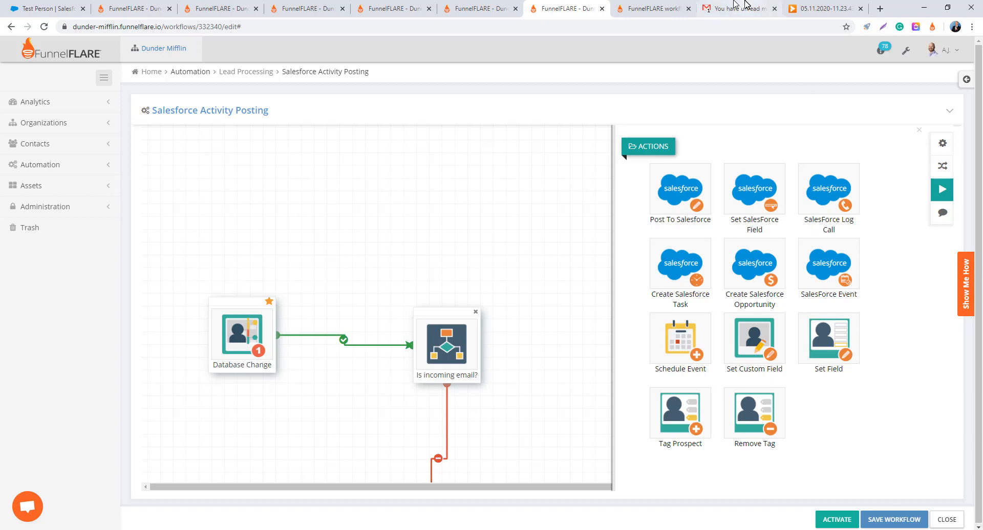
# Switch to the FunnelFLARE workflow Reference article and skim its Starting Steps section
pyautogui.click(646, 8)
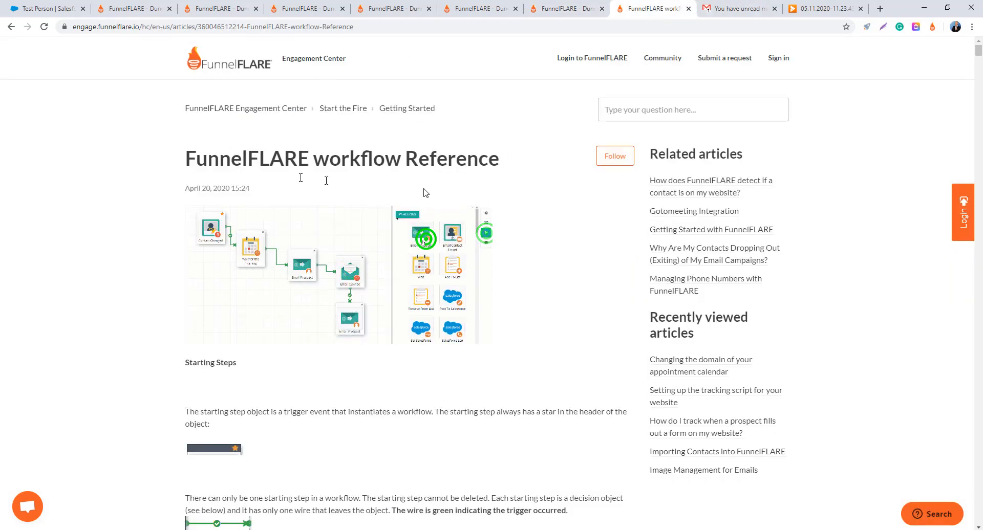
pyautogui.scroll(-20, 444, 167)
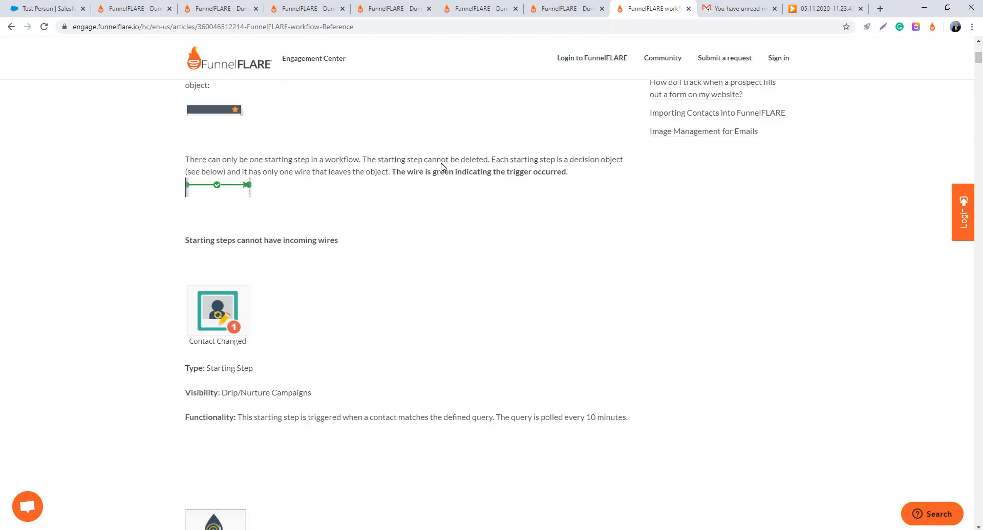
pyautogui.scroll(12, 443, 174)
# Return to the Salesforce Activity Posting workflow and view the properties of its Database Change starting step
pyautogui.click(540, 5)
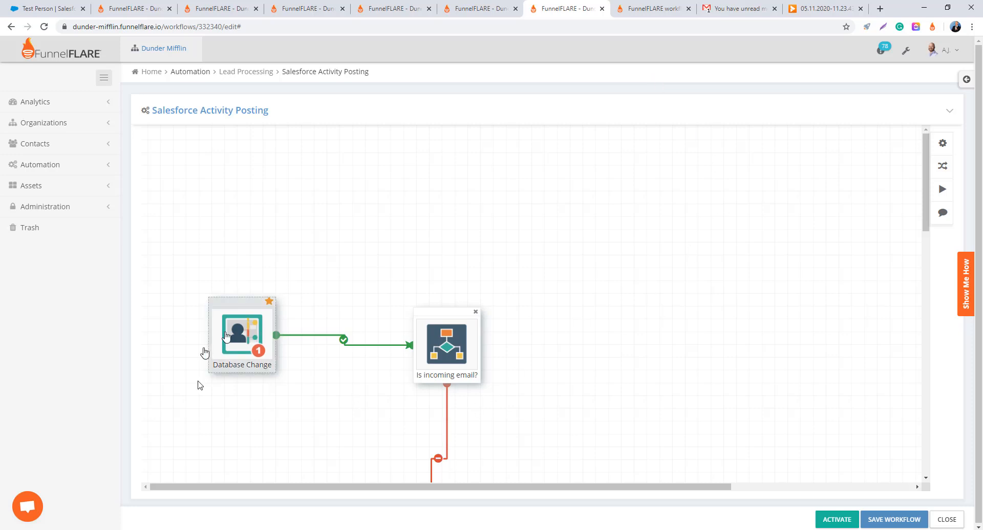
pyautogui.scroll(-4, 598, 418)
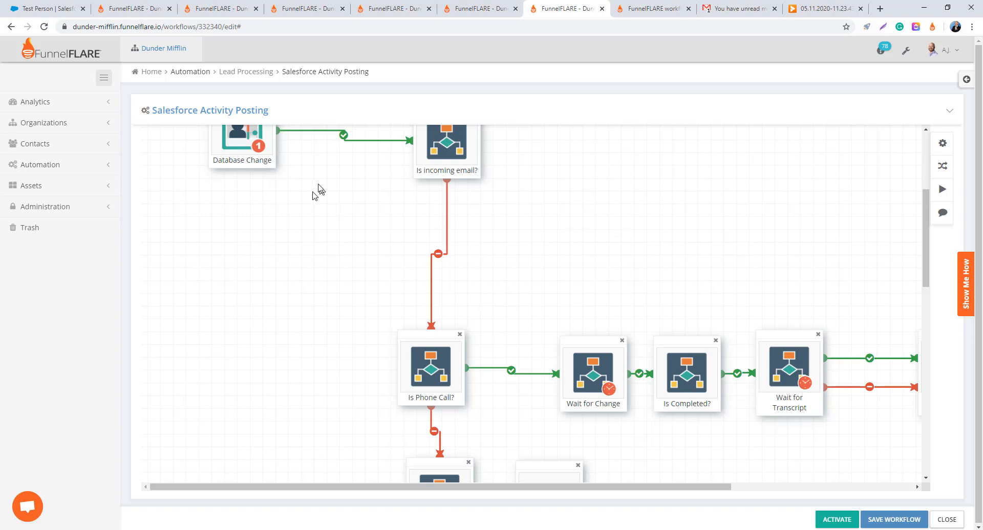
pyautogui.click(242, 138)
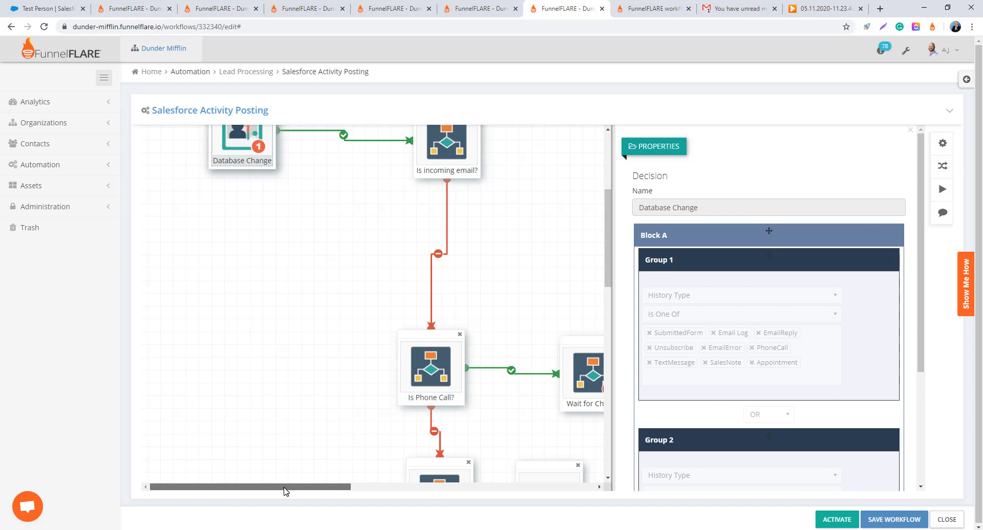
# View the Wait for Change properties and follow the phone call branch through to the SalesForce Log Call action
pyautogui.moveTo(286, 492); pyautogui.dragTo(373, 487)
pyautogui.click(360, 379)
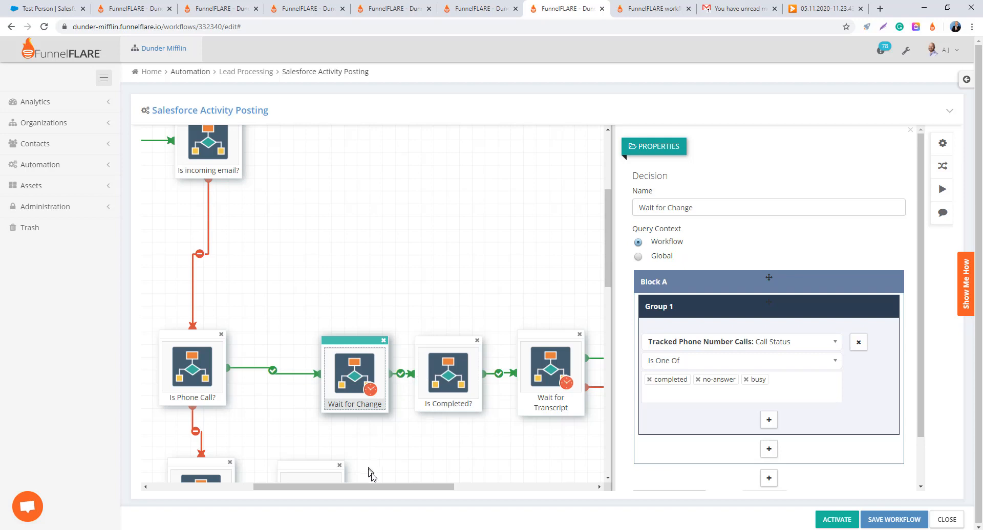
pyautogui.moveTo(395, 488); pyautogui.dragTo(422, 489)
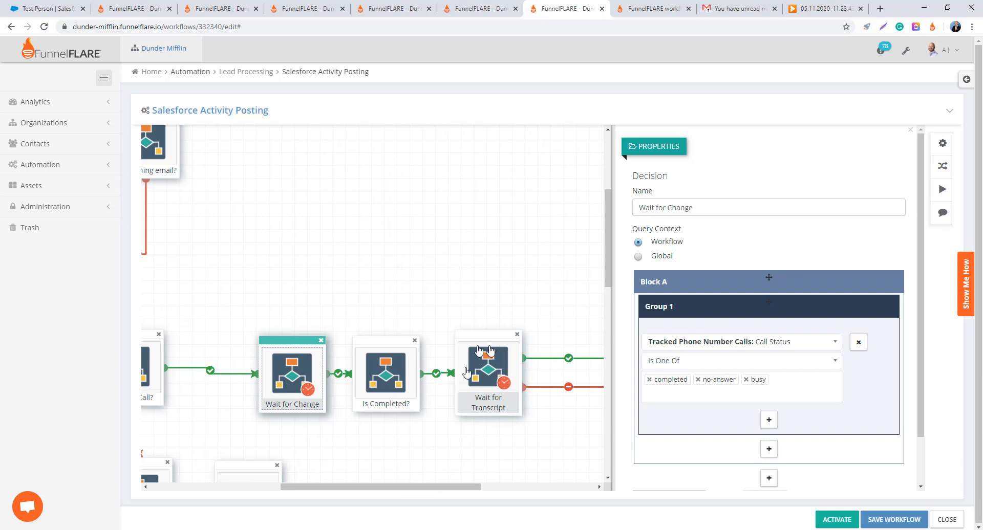
pyautogui.moveTo(441, 487); pyautogui.dragTo(552, 492)
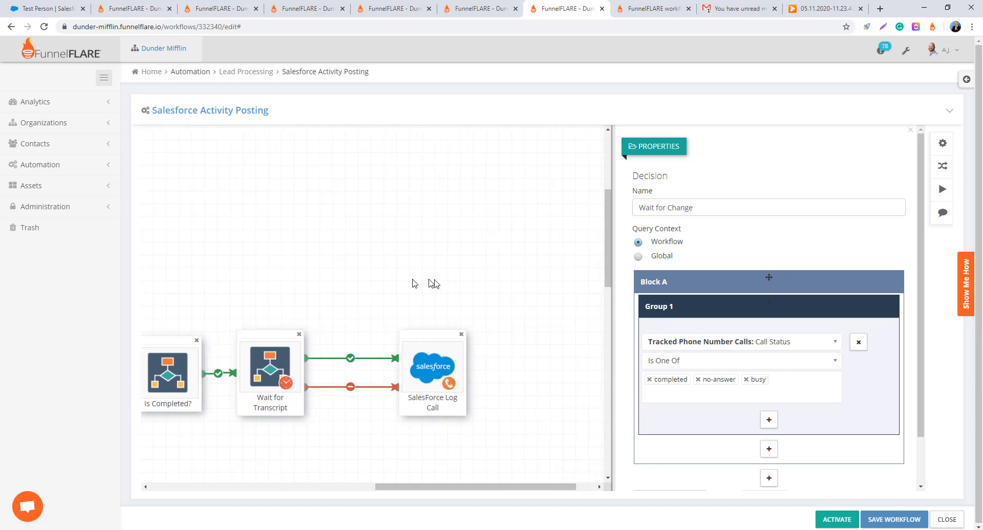
# Shift the SalesForce Log Call action slightly, check its comment tags, and set its call status to Completed
pyautogui.moveTo(442, 334); pyautogui.dragTo(451, 338)
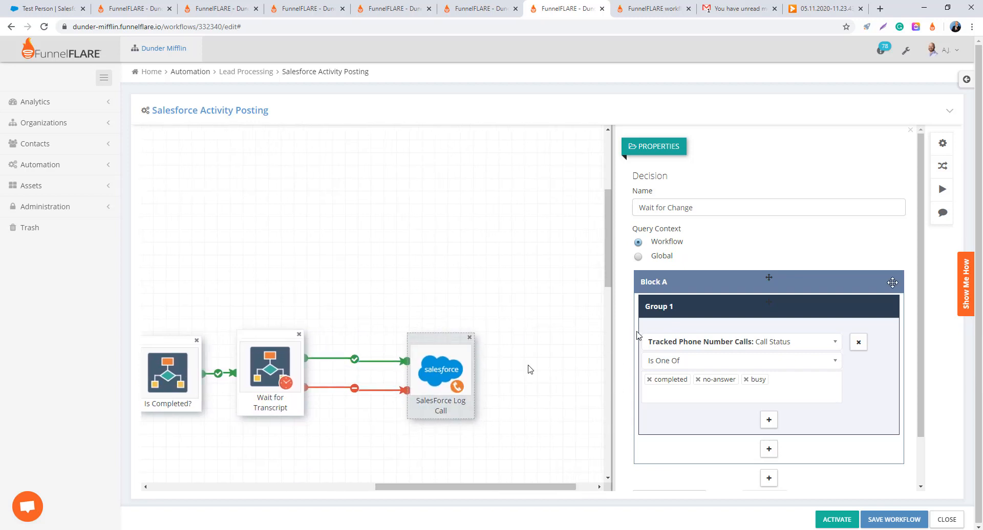
pyautogui.click(446, 372)
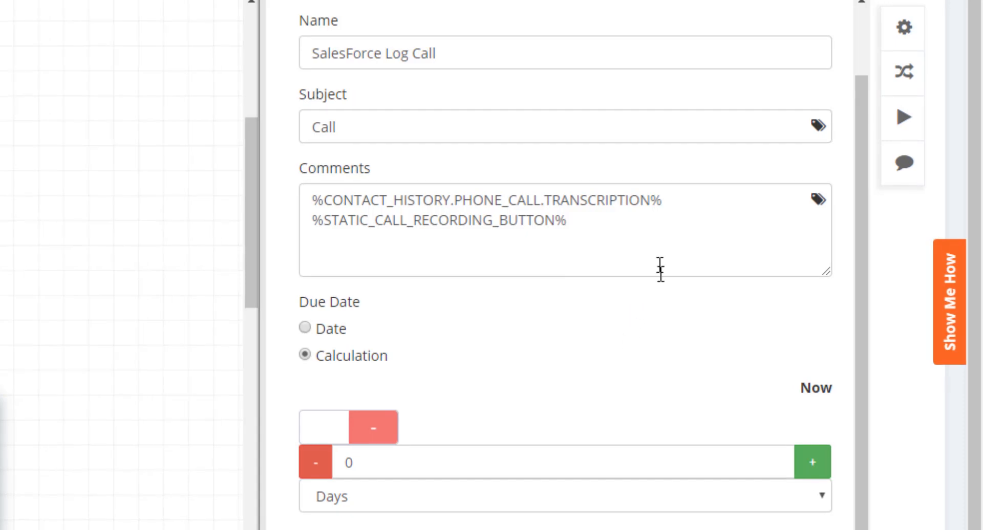
pyautogui.moveTo(660, 270); pyautogui.dragTo(313, 200)
pyautogui.scroll(-4, 496, 286)
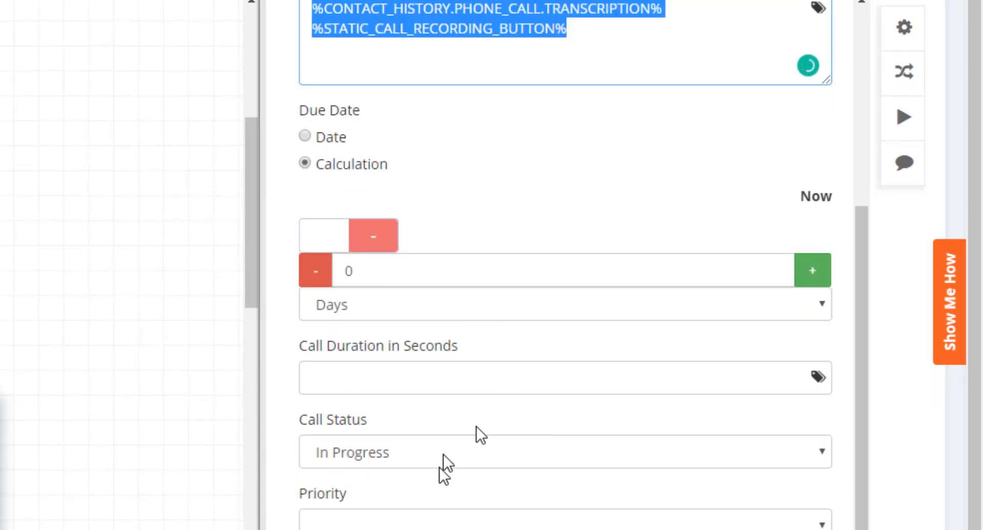
pyautogui.click(379, 453)
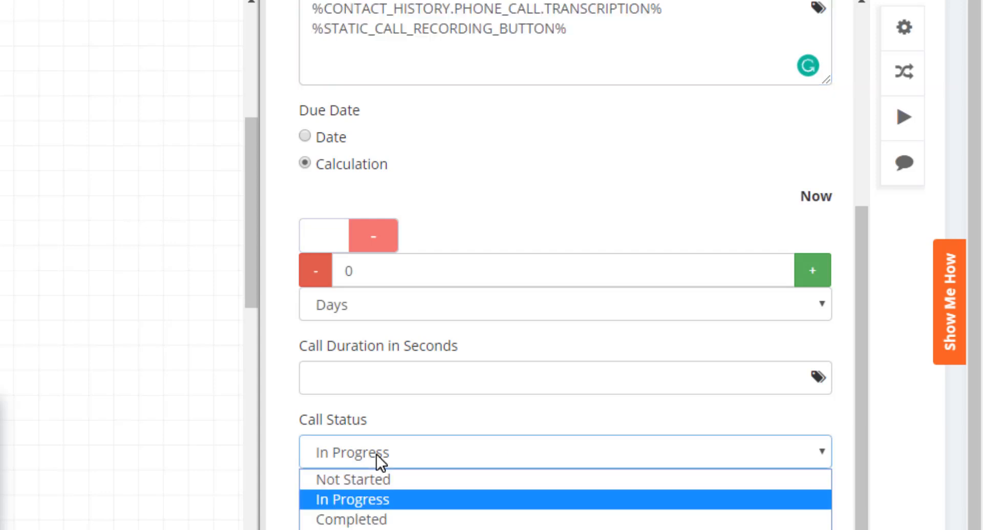
pyautogui.click(379, 519)
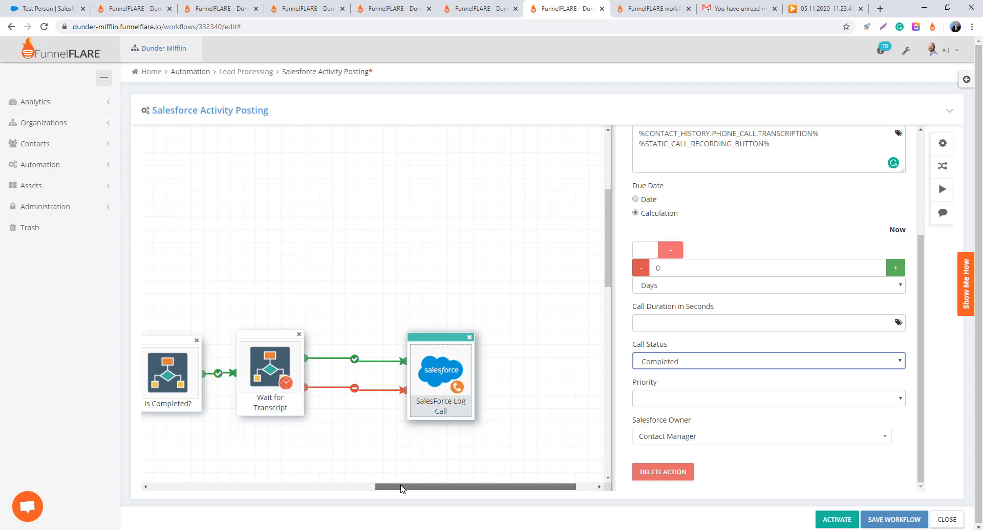
# Examine the workflow's Is Sales Note and Is user change branches with their Post To Salesforce actions, and view the available actions
pyautogui.moveTo(397, 488); pyautogui.dragTo(244, 486)
pyautogui.scroll(3, 366, 340)
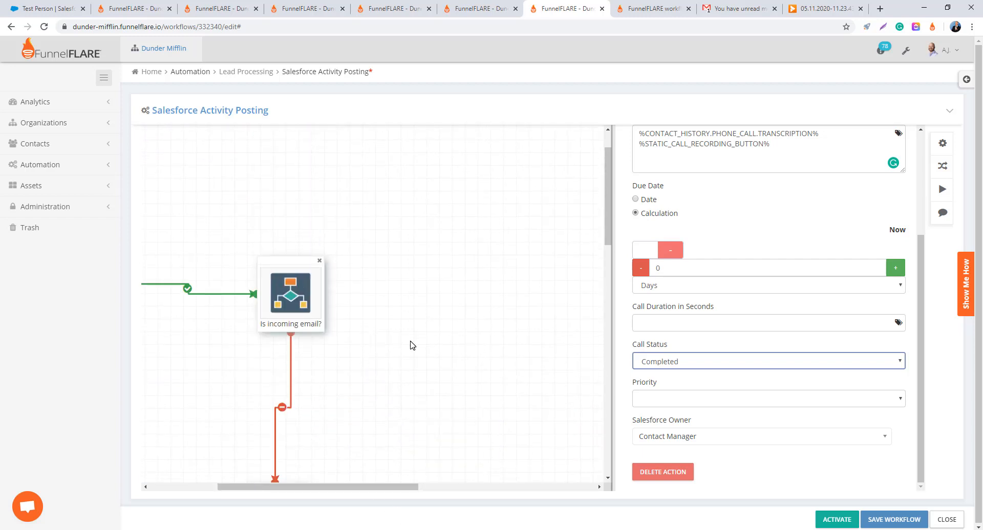
pyautogui.scroll(-7, 413, 344)
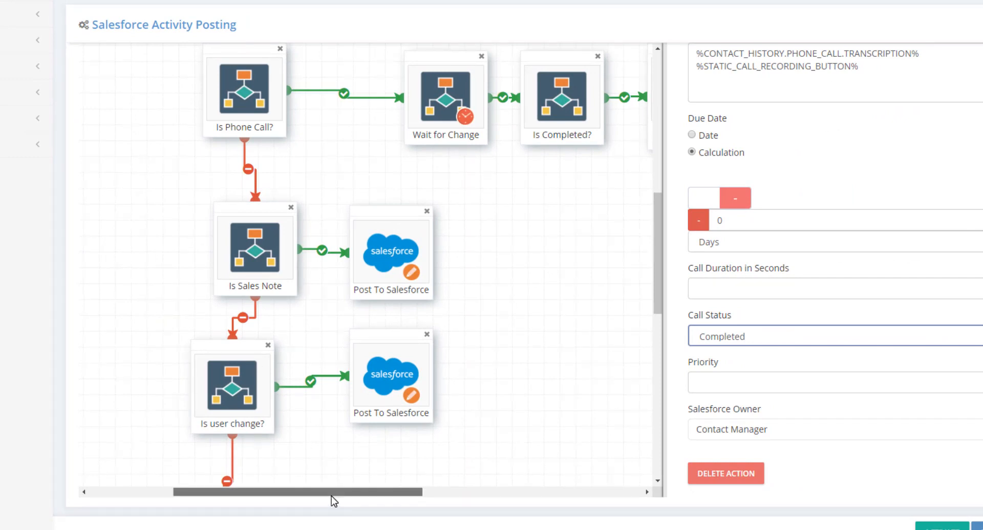
pyautogui.moveTo(331, 496); pyautogui.dragTo(193, 495)
pyautogui.scroll(6, 187, 475)
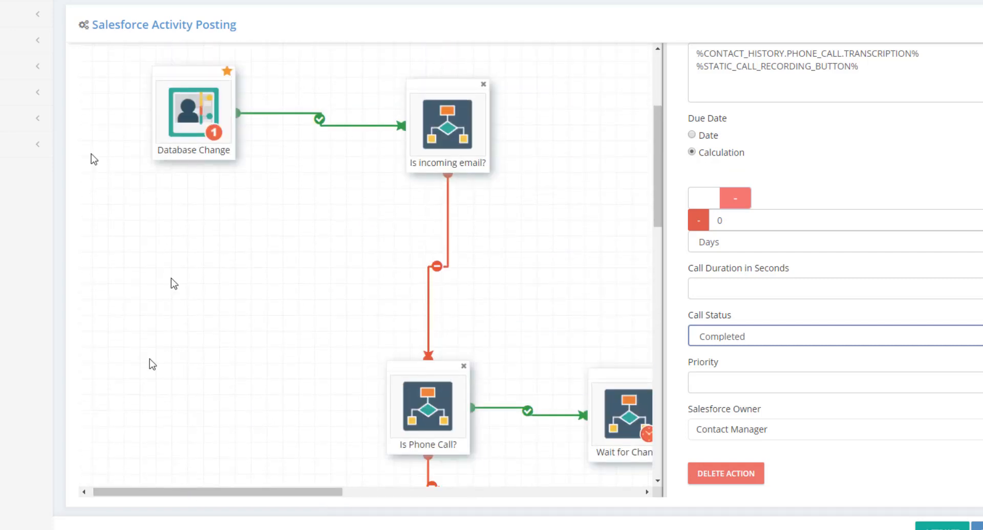
pyautogui.scroll(-8, 457, 192)
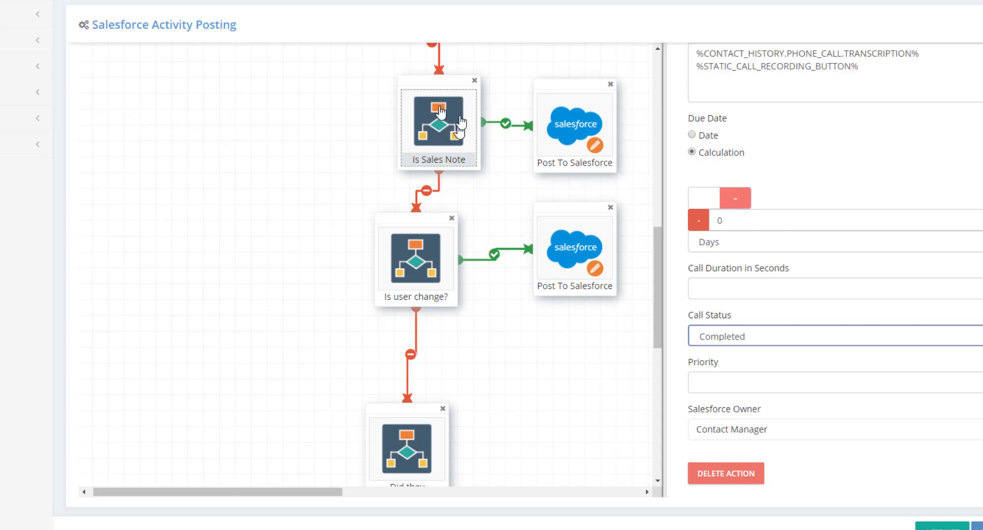
pyautogui.moveTo(307, 493); pyautogui.dragTo(365, 492)
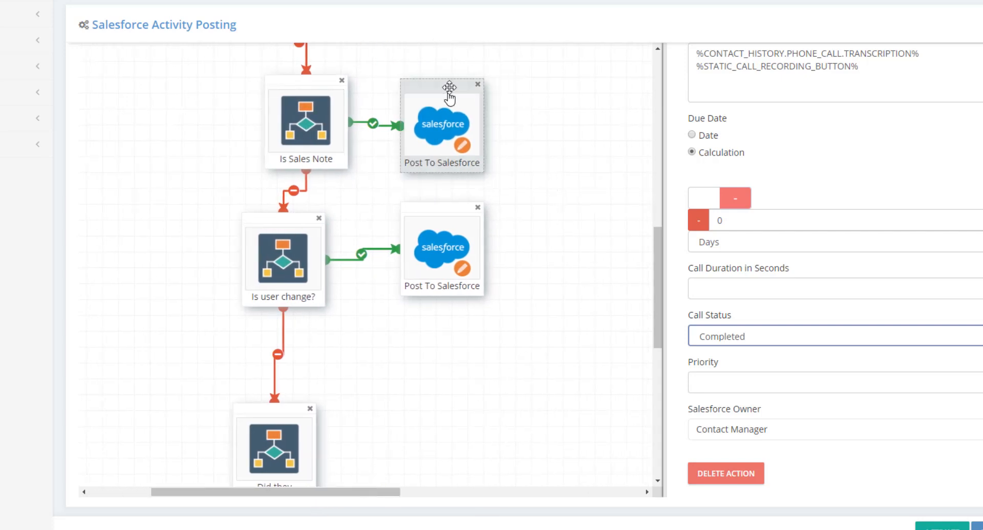
pyautogui.moveTo(446, 84)
pyautogui.mouseDown()
pyautogui.moveTo(458, 90)
pyautogui.moveTo(451, 78)
pyautogui.moveTo(458, 111)
pyautogui.moveTo(454, 99)
pyautogui.mouseUp()
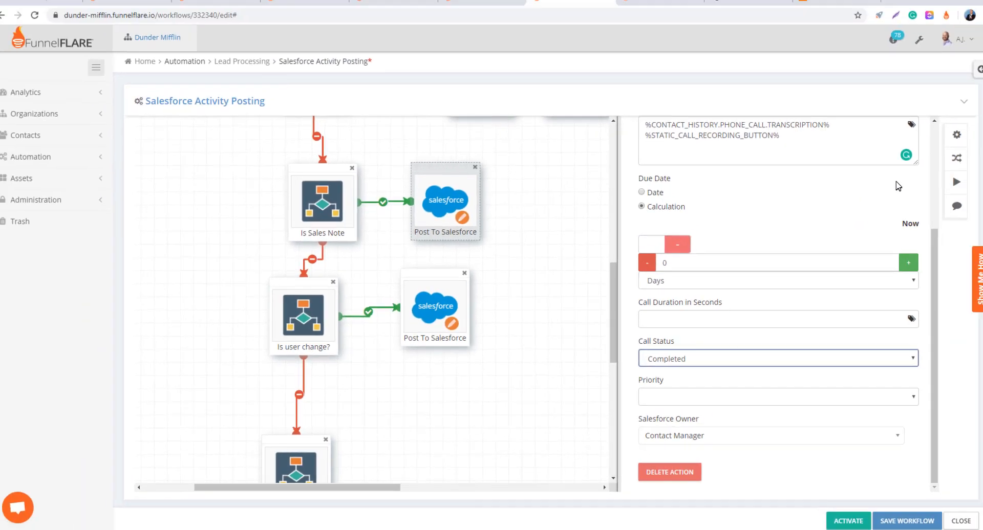
pyautogui.click(940, 189)
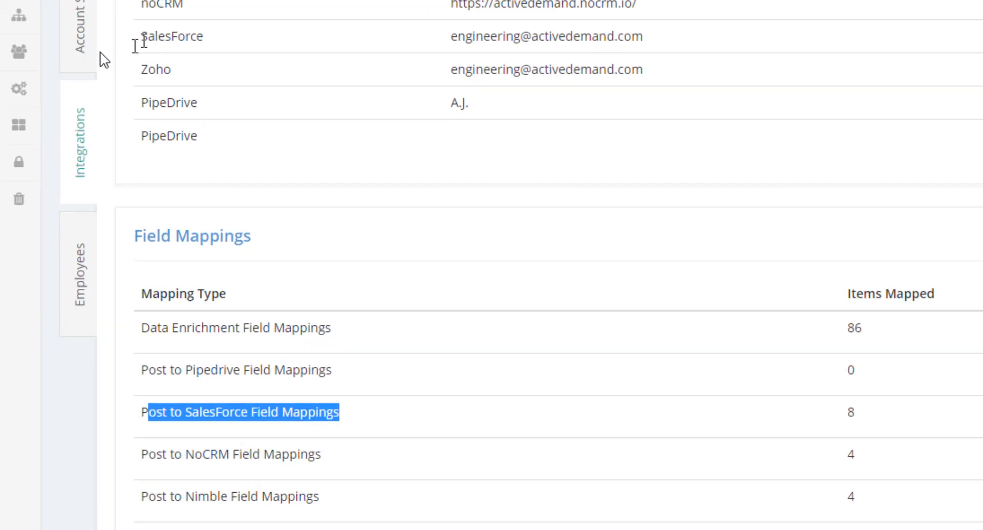
# Open the Post to SalesForce Field Mappings of the Dunder Mifflin account from its integration settings
pyautogui.click(303, 431)
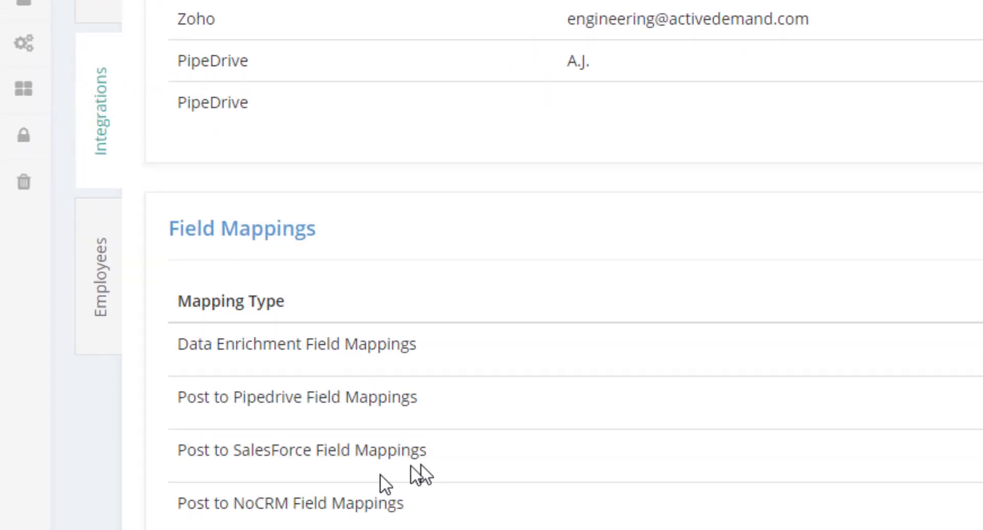
pyautogui.moveTo(178, 450); pyautogui.dragTo(432, 455)
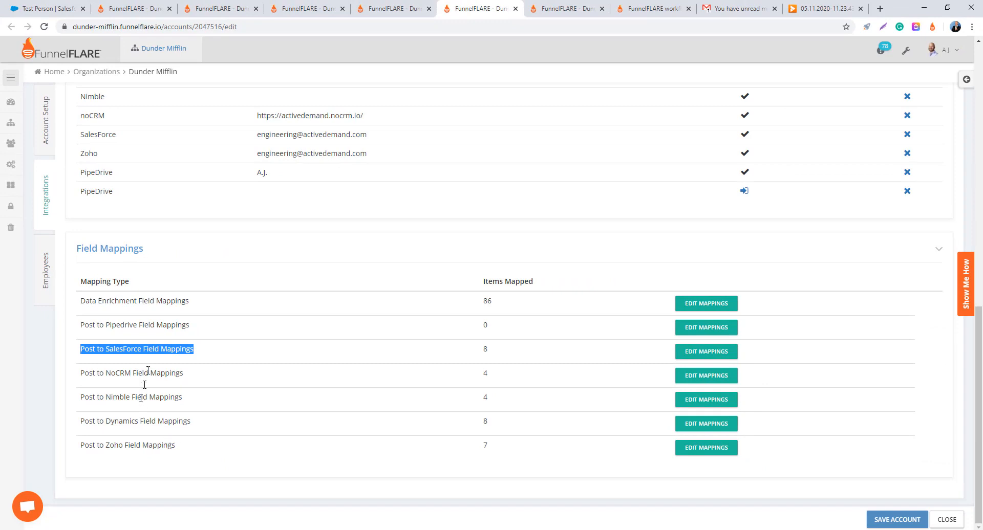
pyautogui.click(136, 358)
pyautogui.moveTo(78, 352); pyautogui.dragTo(187, 353)
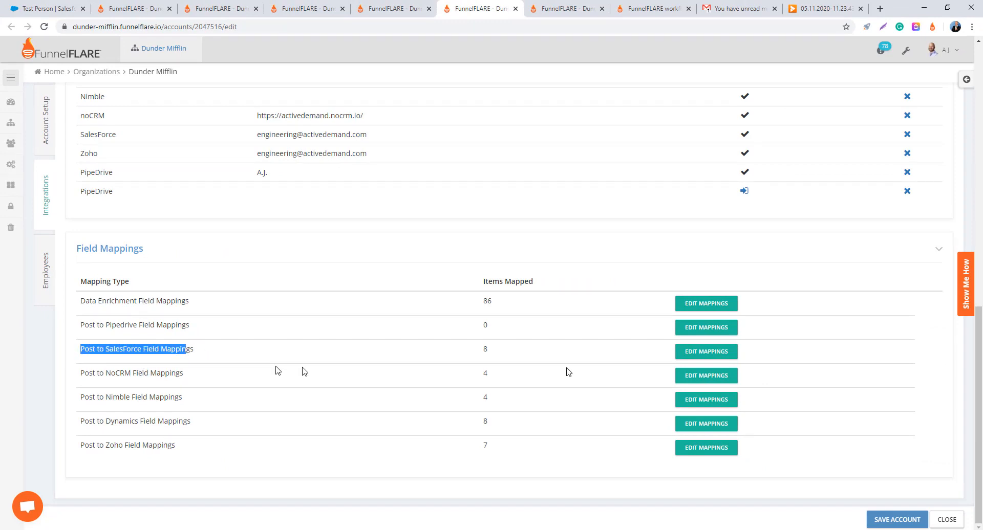
pyautogui.click(709, 354)
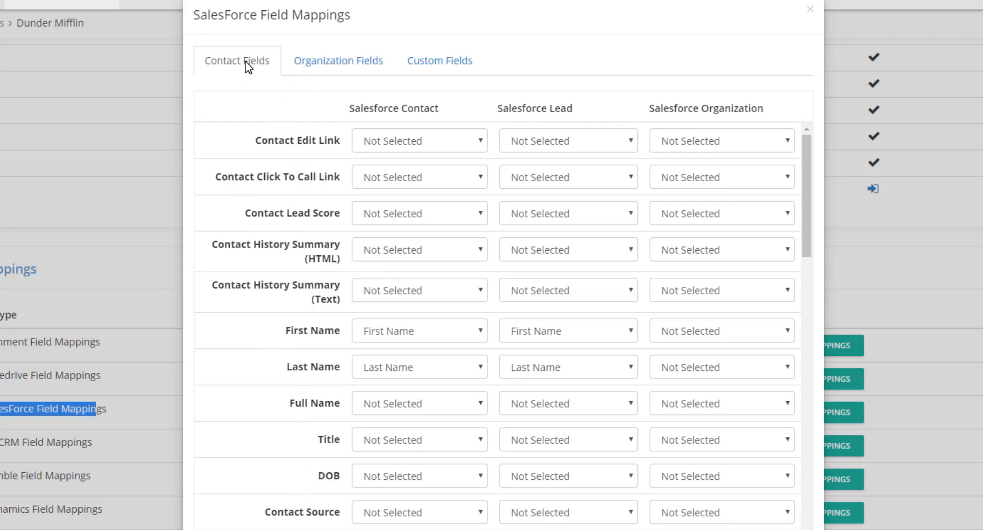
# Review the organization, custom and contact field mappings, including the Salesforce Contact options for Contact Edit Link
pyautogui.click(330, 64)
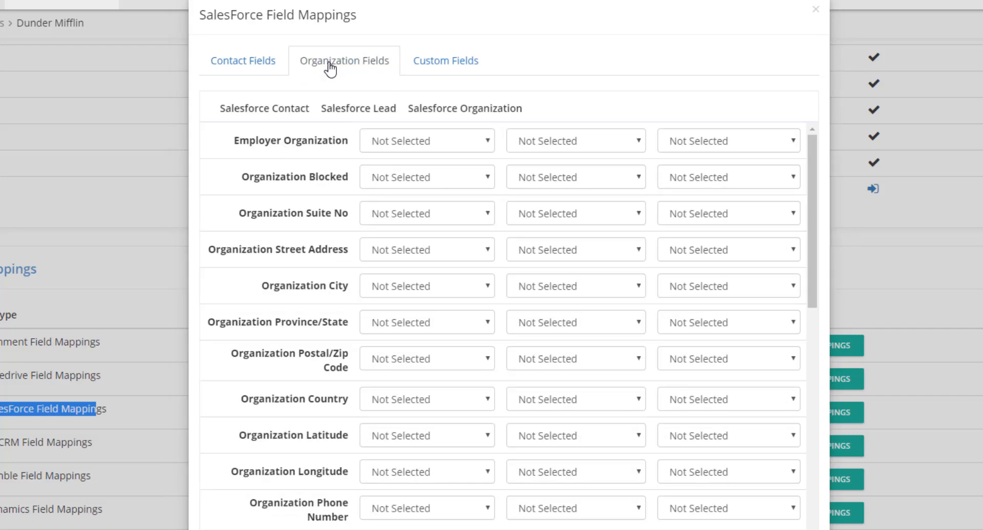
pyautogui.click(460, 67)
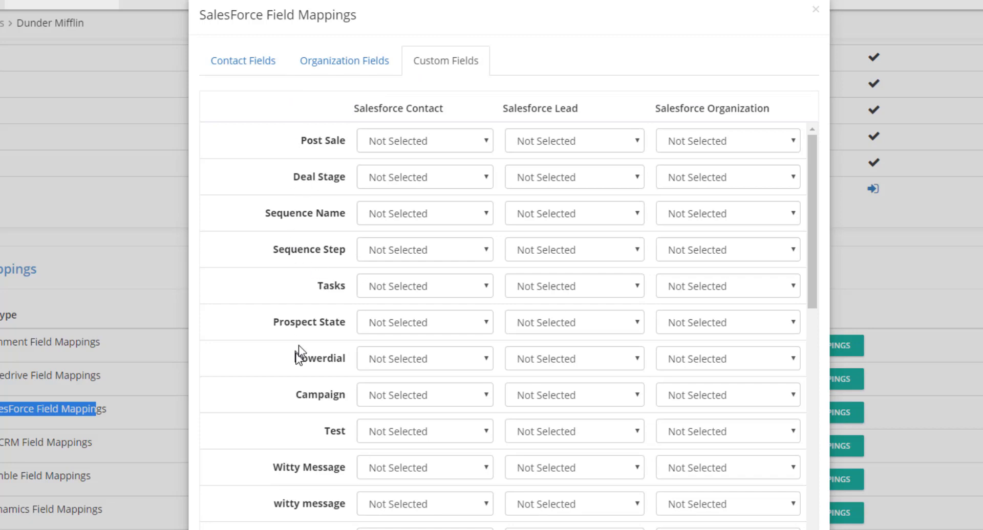
pyautogui.click(252, 62)
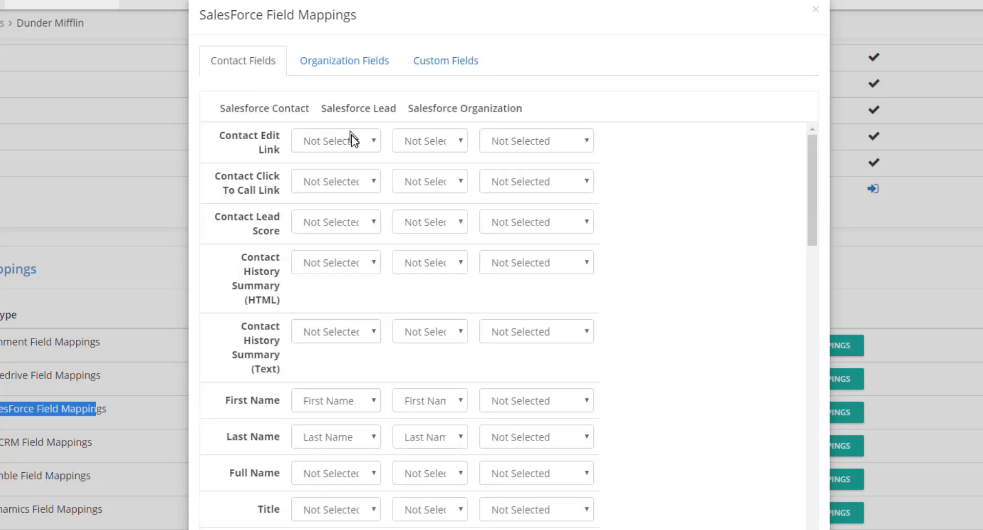
pyautogui.click(371, 140)
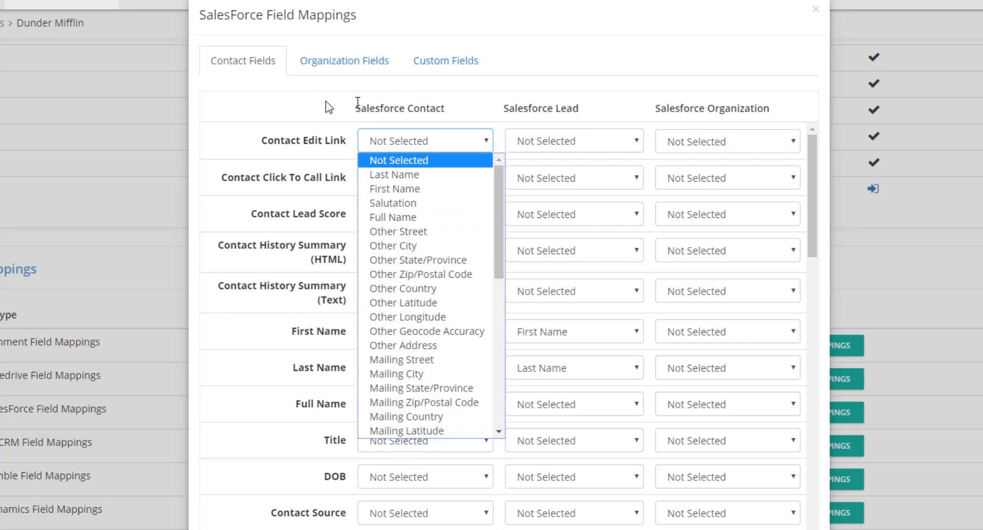
pyautogui.click(267, 116)
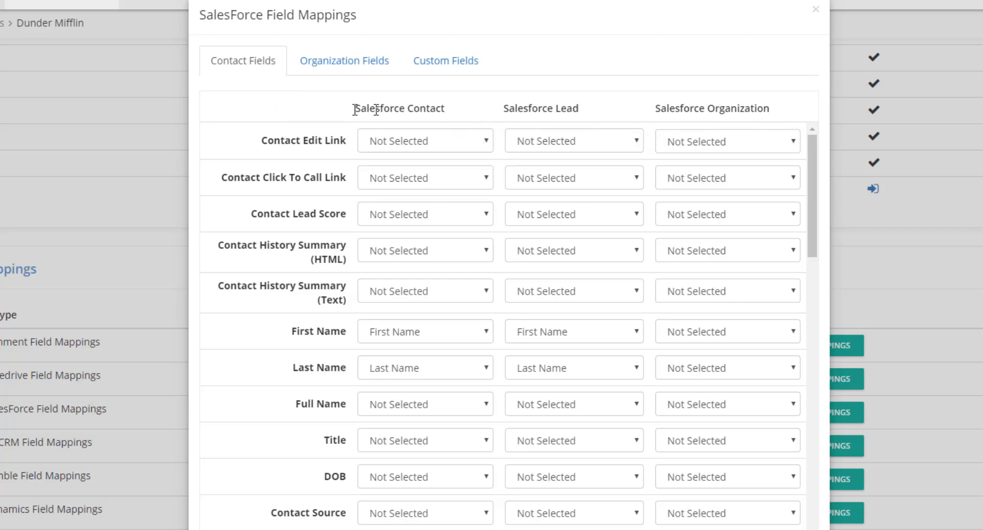
pyautogui.moveTo(352, 108); pyautogui.dragTo(511, 111)
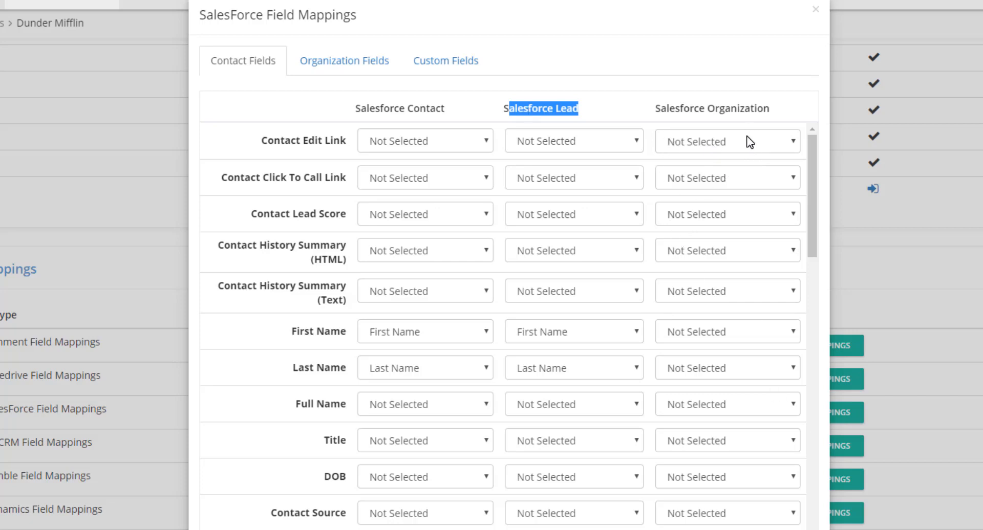
# Review the organization field mappings for Salesforce and return to the contact field mappings
pyautogui.click(365, 72)
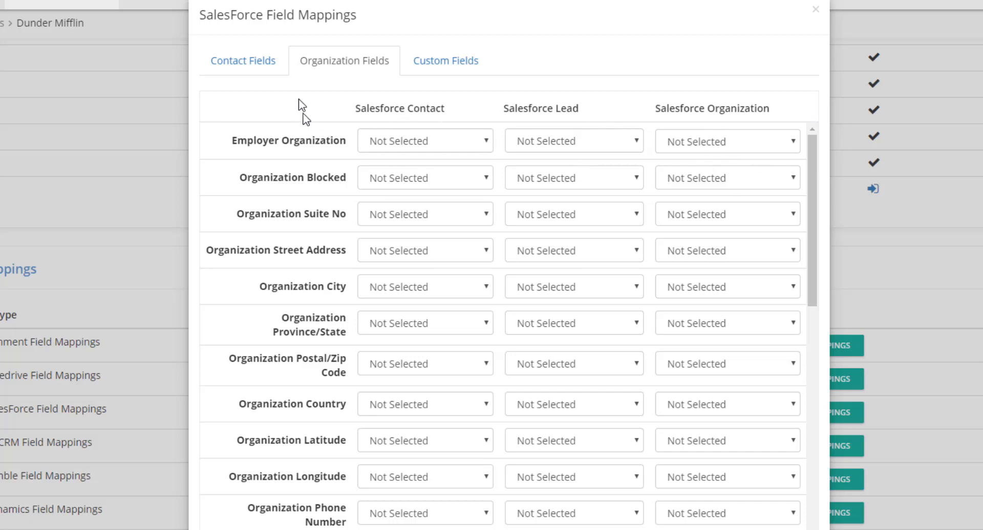
pyautogui.click(243, 60)
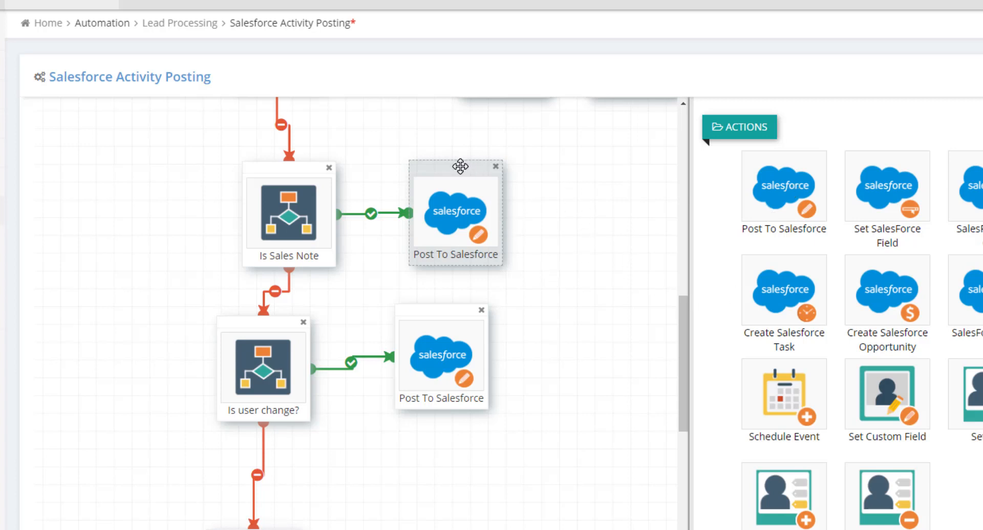
# Nudge the Is user change? condition and both Post To Salesforce actions, and open the properties of the action linked to Is user change?
pyautogui.moveTo(460, 166); pyautogui.dragTo(465, 167)
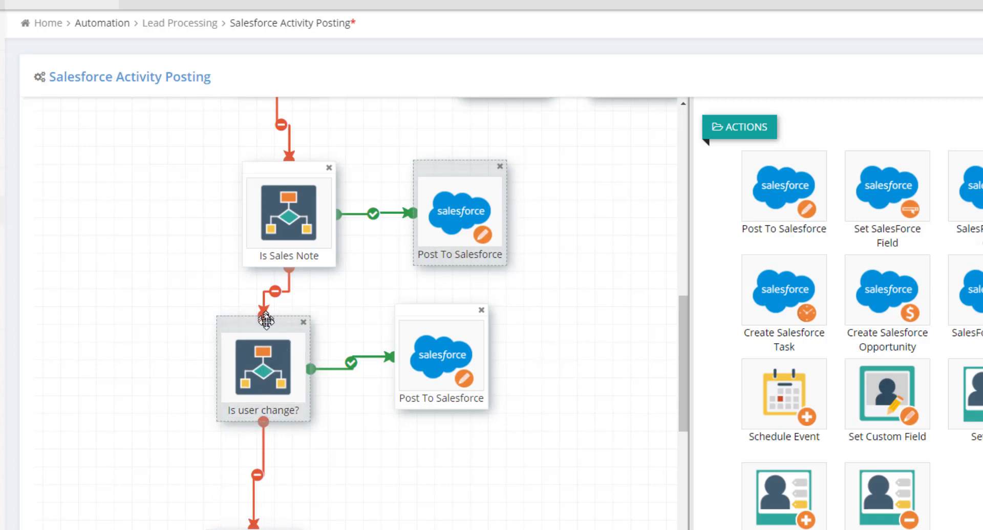
pyautogui.moveTo(266, 323); pyautogui.dragTo(270, 322)
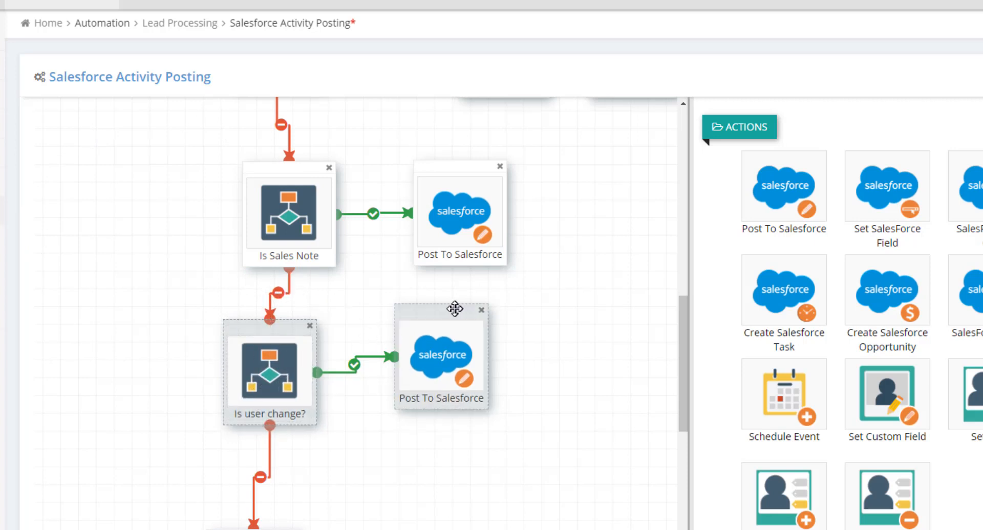
pyautogui.moveTo(451, 310); pyautogui.dragTo(453, 320)
pyautogui.click(439, 362)
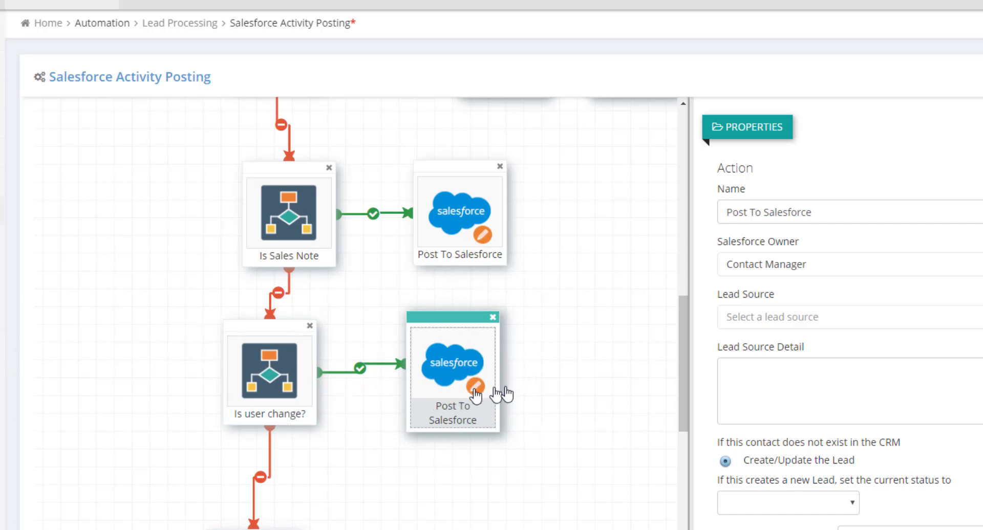
# Add a Set SalesForce Field action beside Is incoming email? and connect the condition's yes branch to it
pyautogui.scroll(-5, 504, 390)
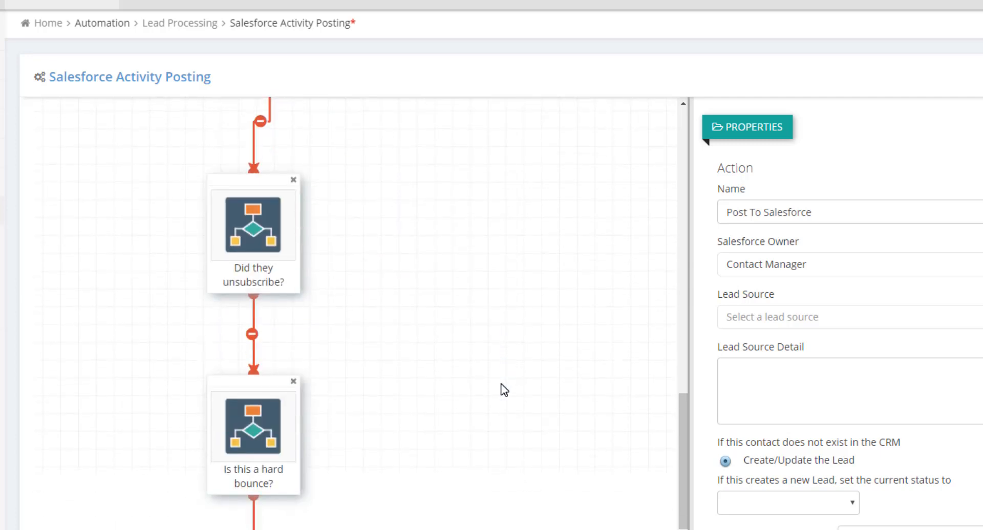
pyautogui.scroll(-3, 504, 390)
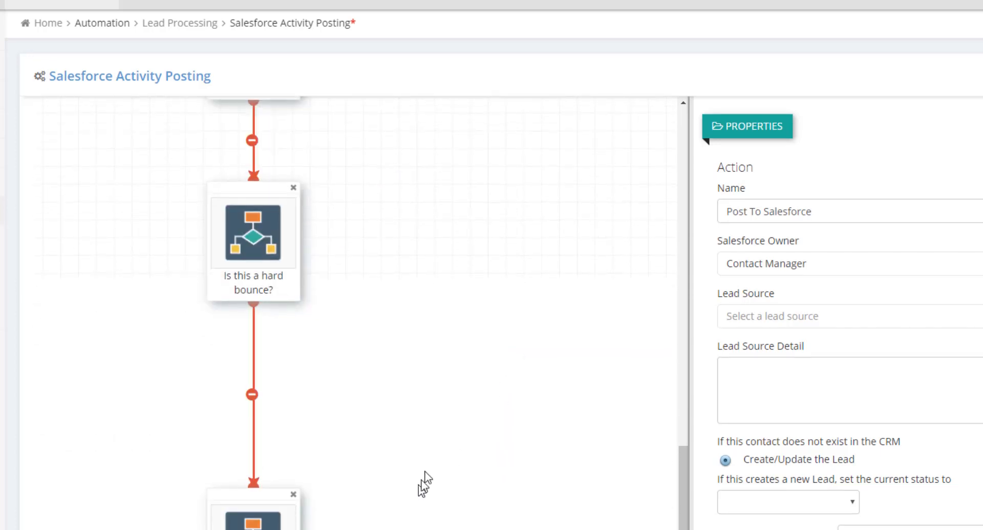
pyautogui.scroll(15, 428, 472)
pyautogui.scroll(-1, 513, 398)
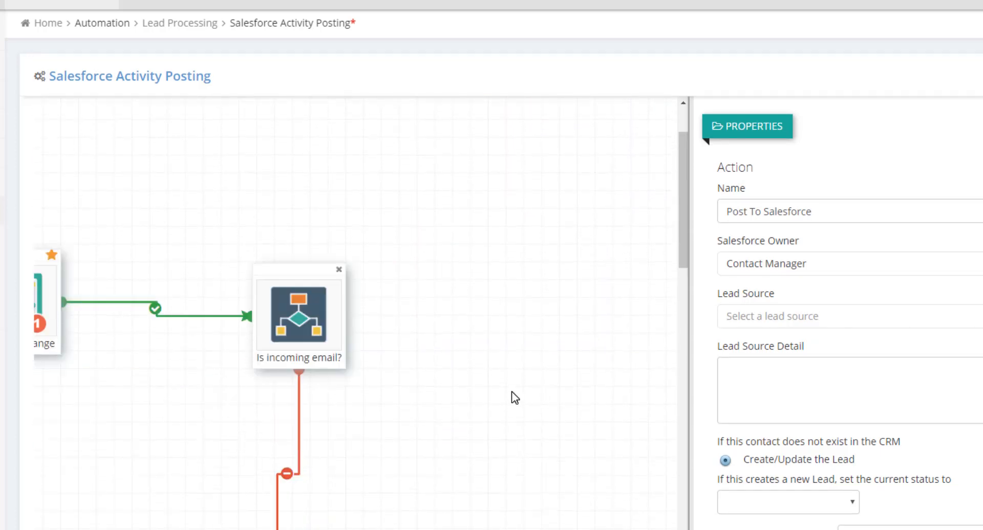
pyautogui.scroll(-2, 515, 397)
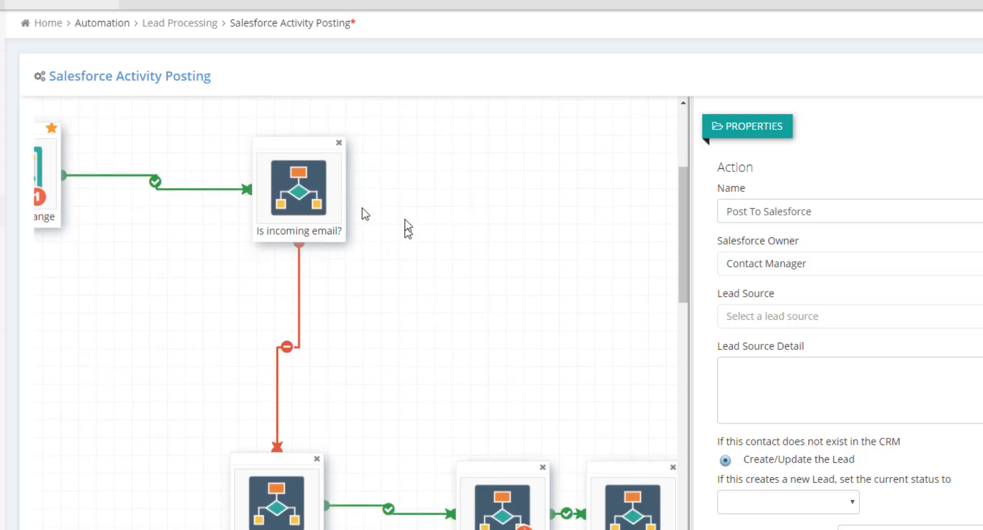
pyautogui.click(508, 192)
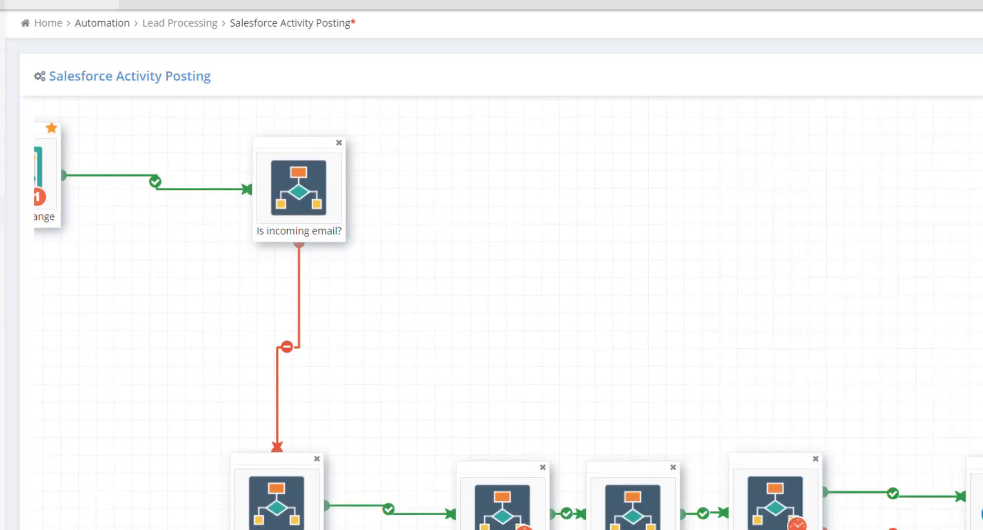
pyautogui.moveTo(906, 219); pyautogui.dragTo(566, 230)
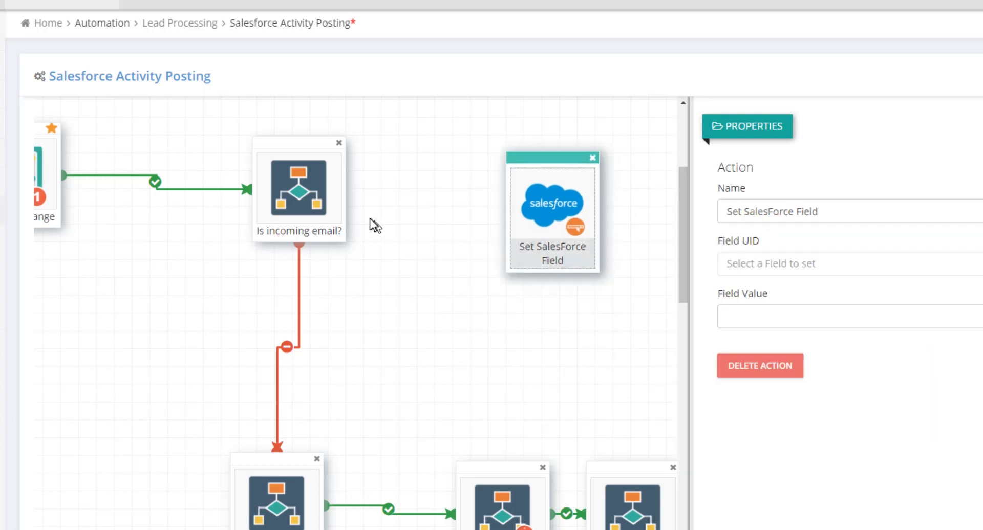
pyautogui.moveTo(349, 190); pyautogui.dragTo(561, 222)
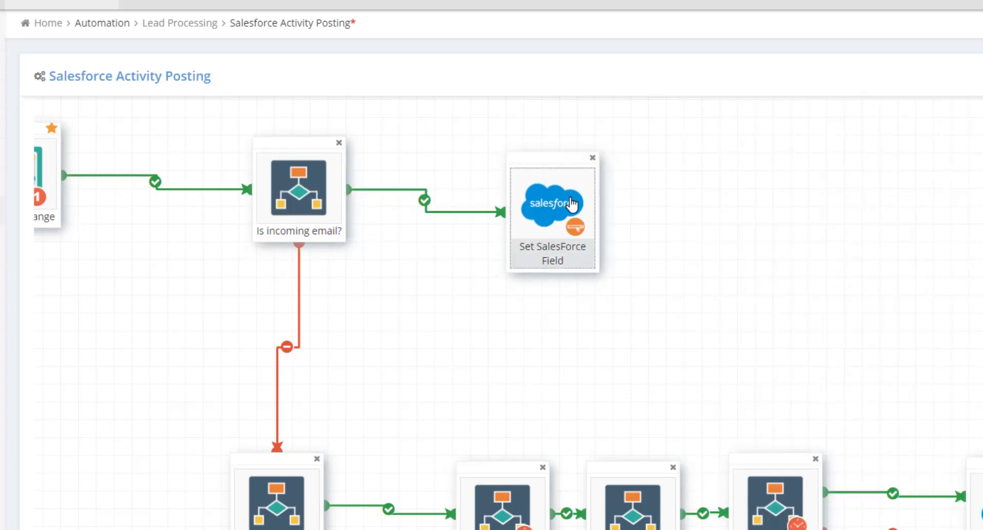
# Delete the Set SalesForce Field action and place a Create Salesforce Task action beside Is incoming email? instead
pyautogui.click(591, 159)
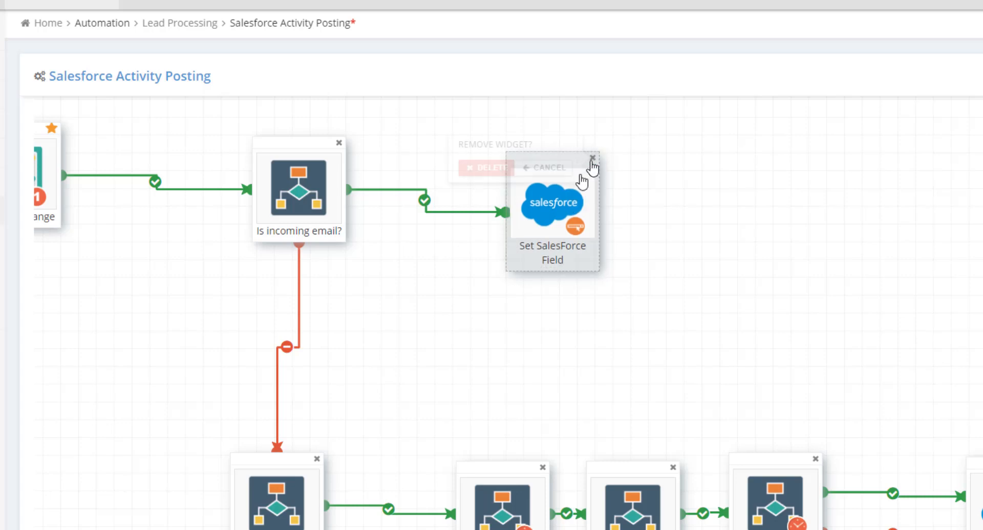
pyautogui.click(501, 169)
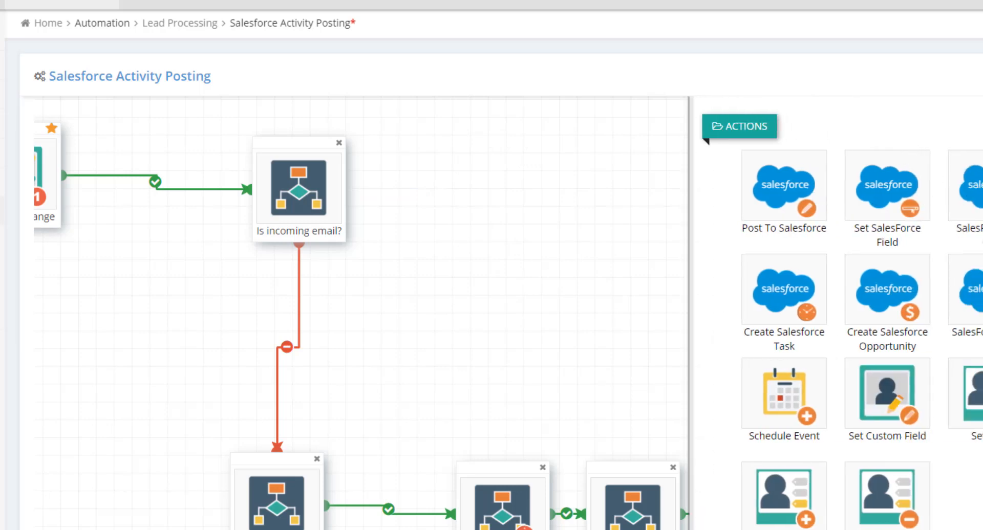
pyautogui.moveTo(757, 307); pyautogui.dragTo(537, 205)
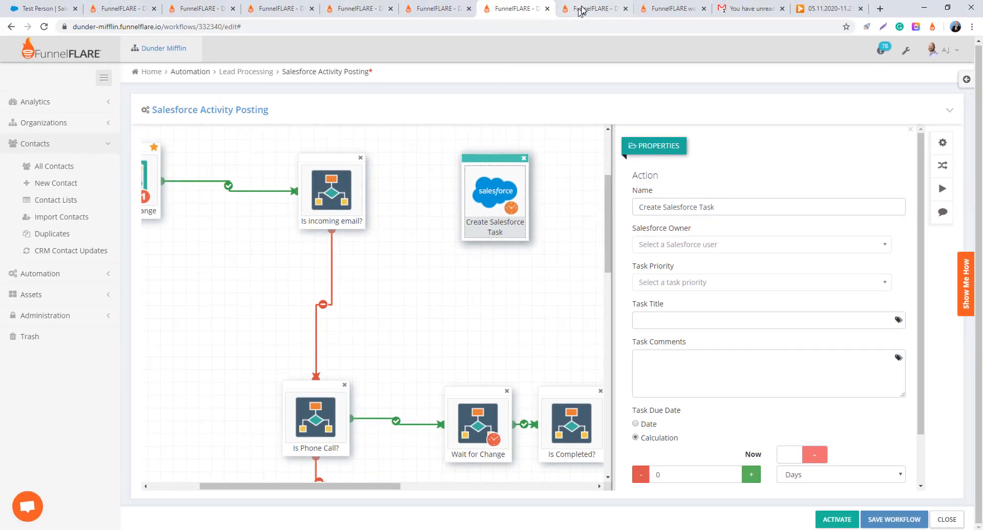
# Open the record of the contact with lead score 100 from the contacts list and post it to the CRM
pyautogui.click(581, 9)
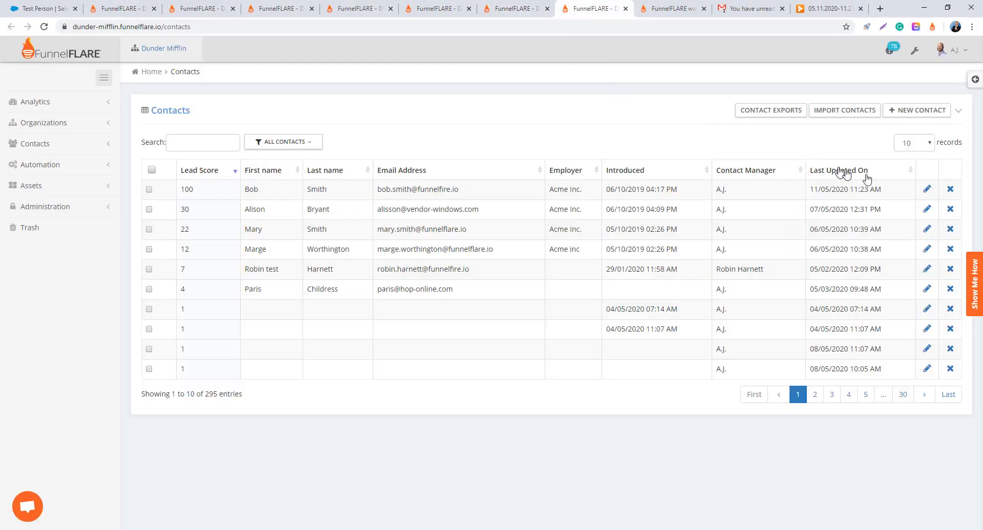
pyautogui.click(927, 190)
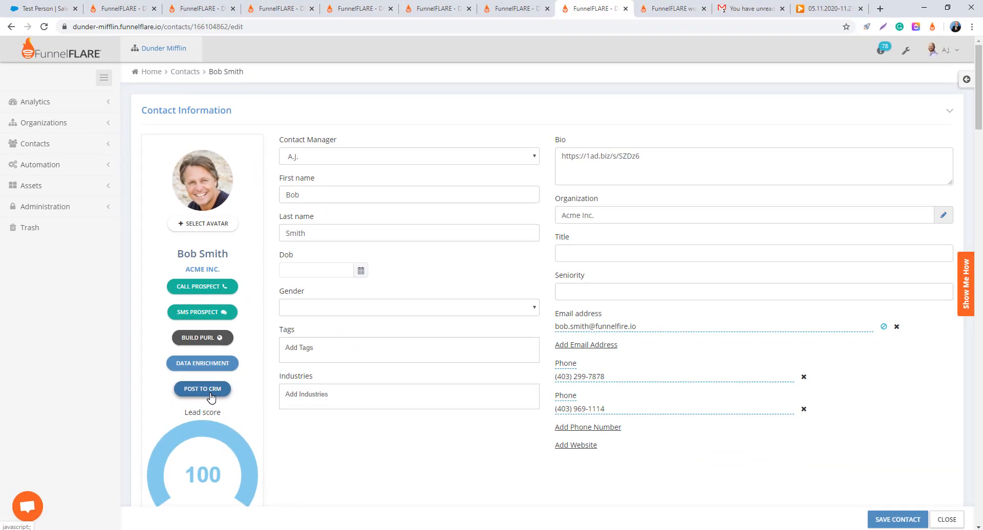
pyautogui.click(210, 393)
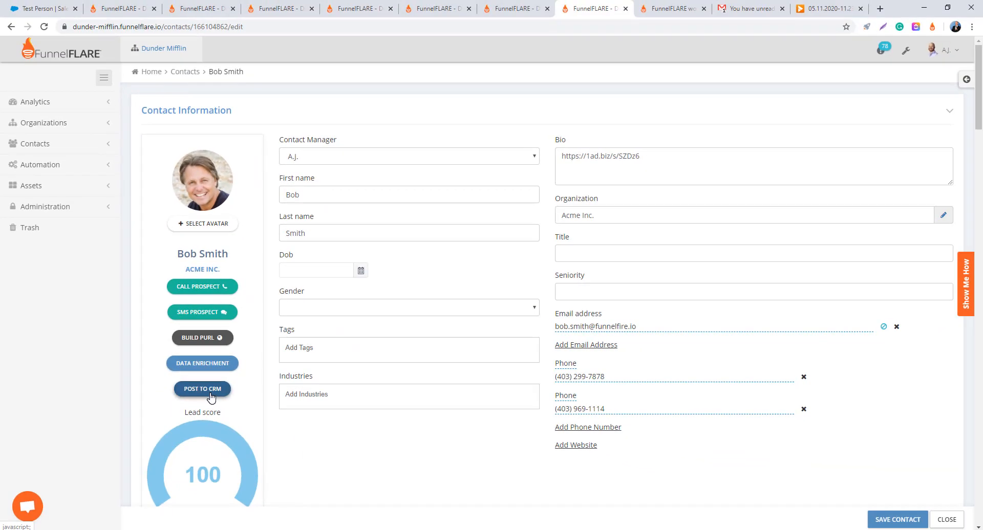